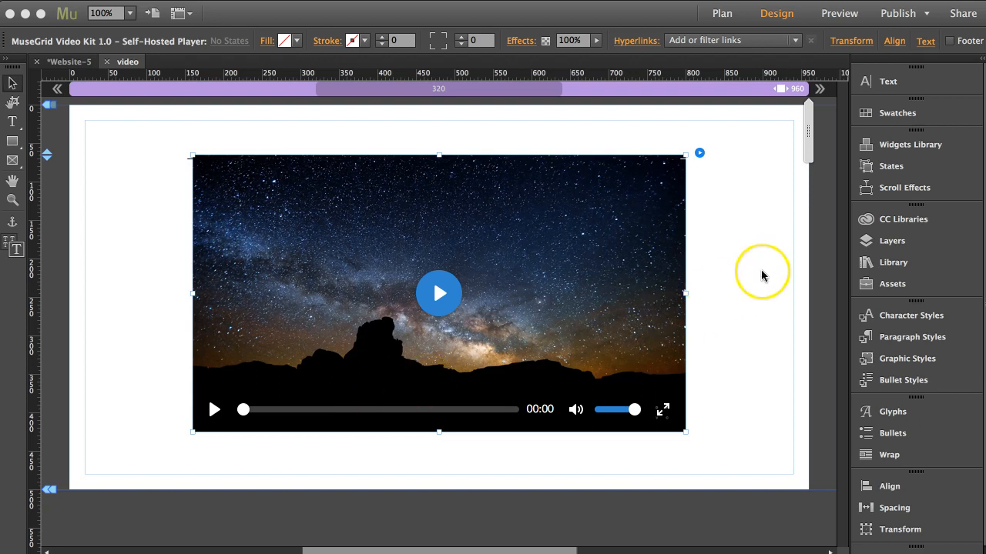
- Find the Self-Hosted Player in the library's MuseGrid - Video Kit 1.0 folder and open the options of the player on the page
left_click(873, 262)
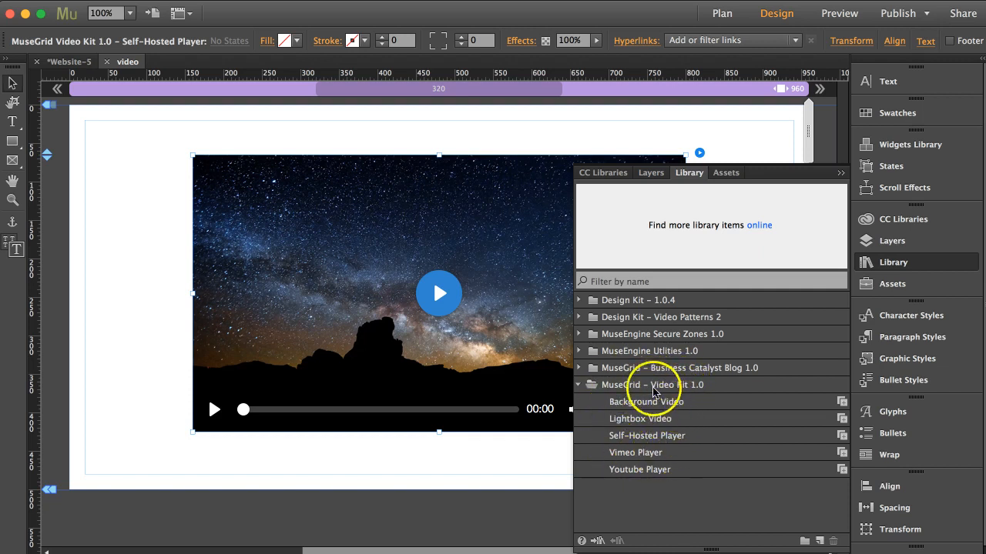
left_click(660, 438)
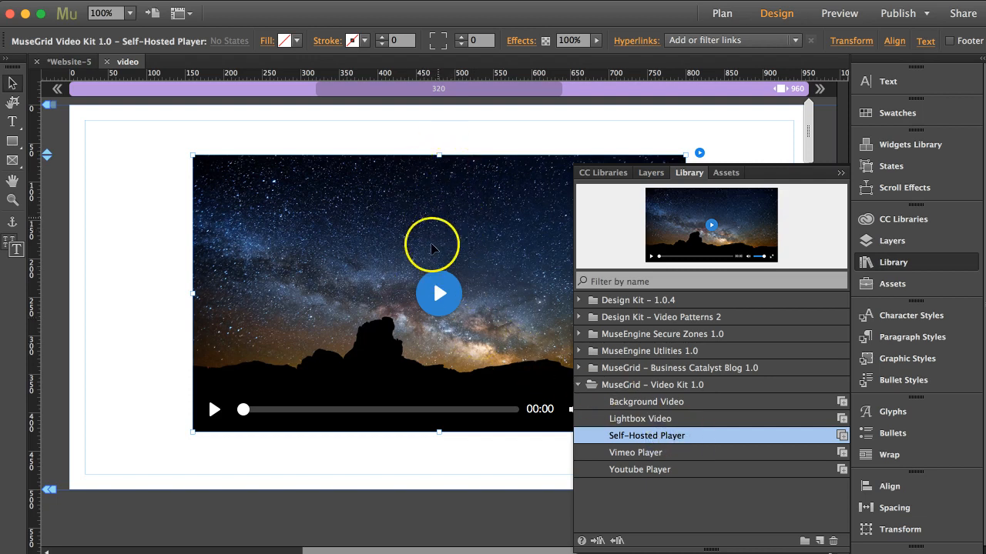
left_click(842, 174)
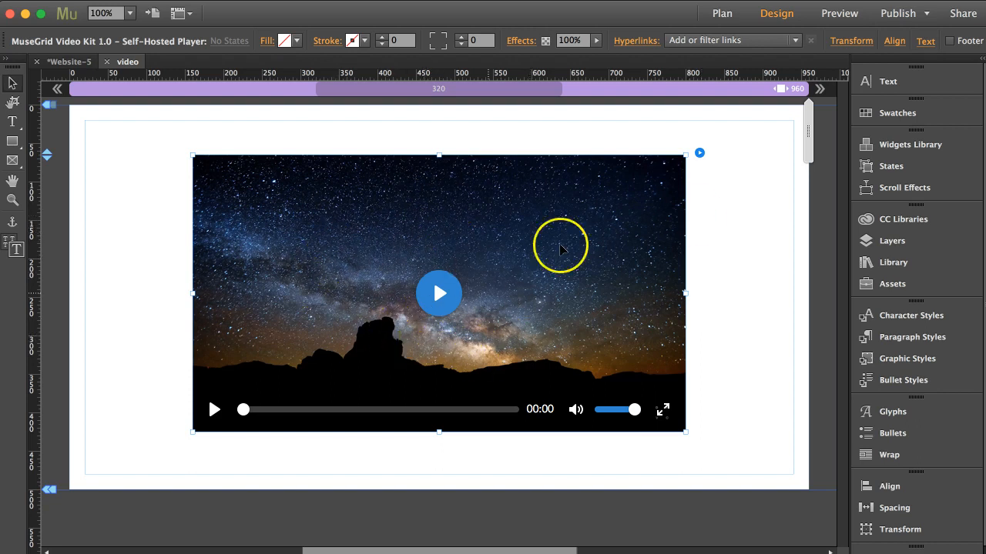
left_click(699, 153)
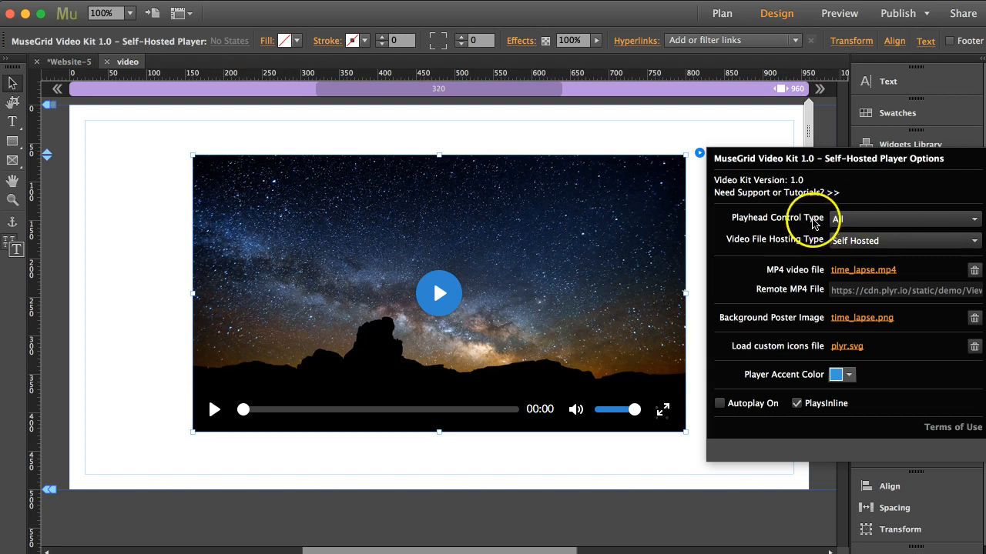
- Try the playhead control types Center Button Only and Just Controls on the player, and restore All
left_click(874, 220)
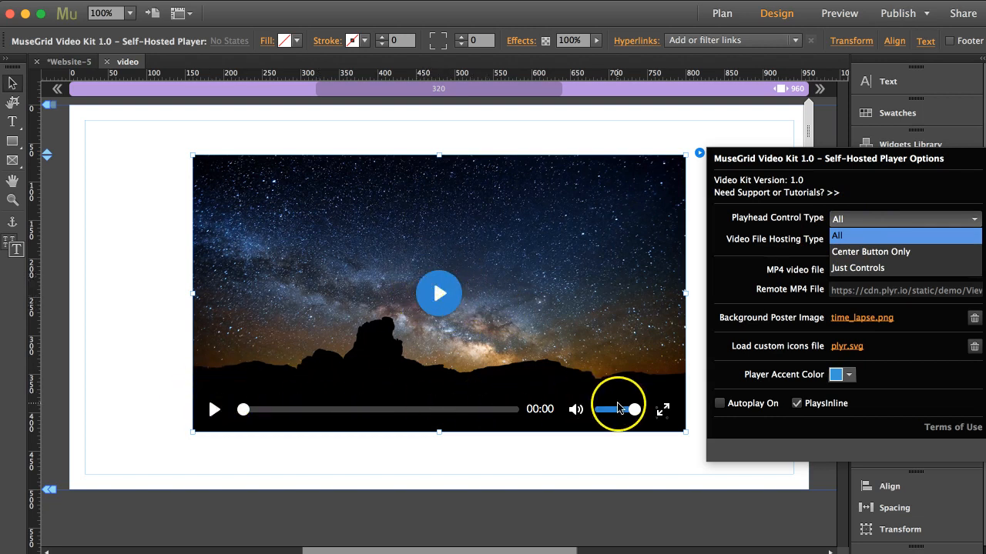
left_click(879, 252)
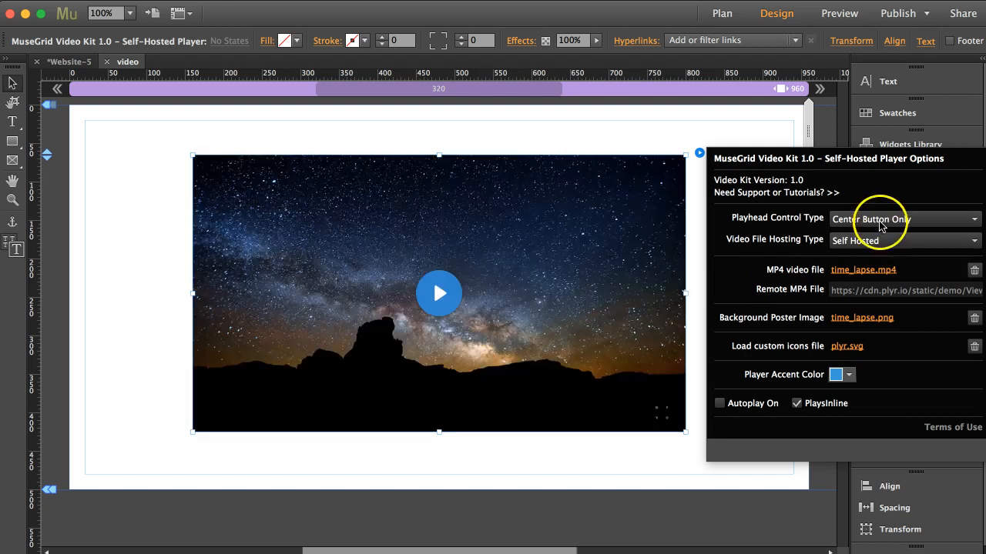
left_click(869, 220)
left_click(877, 269)
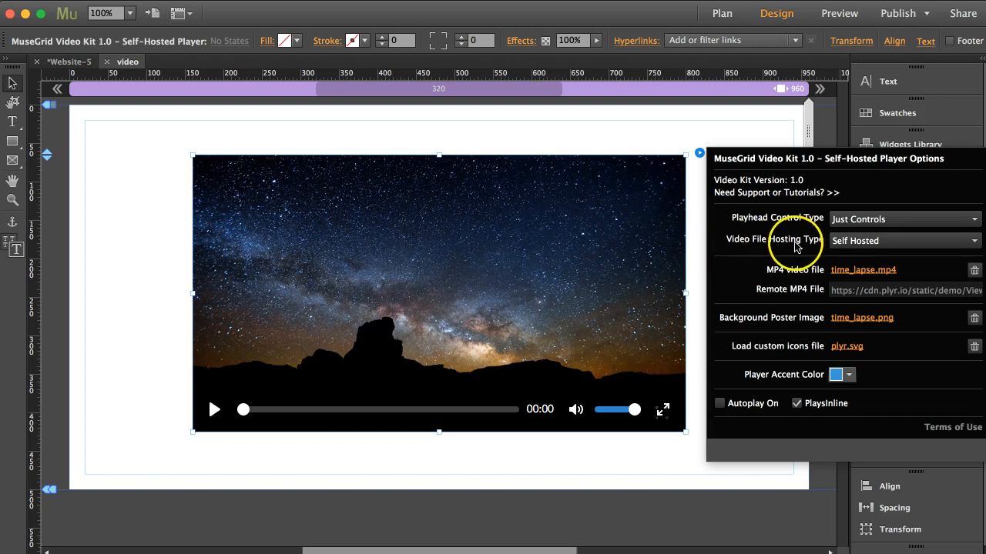
left_click(856, 223)
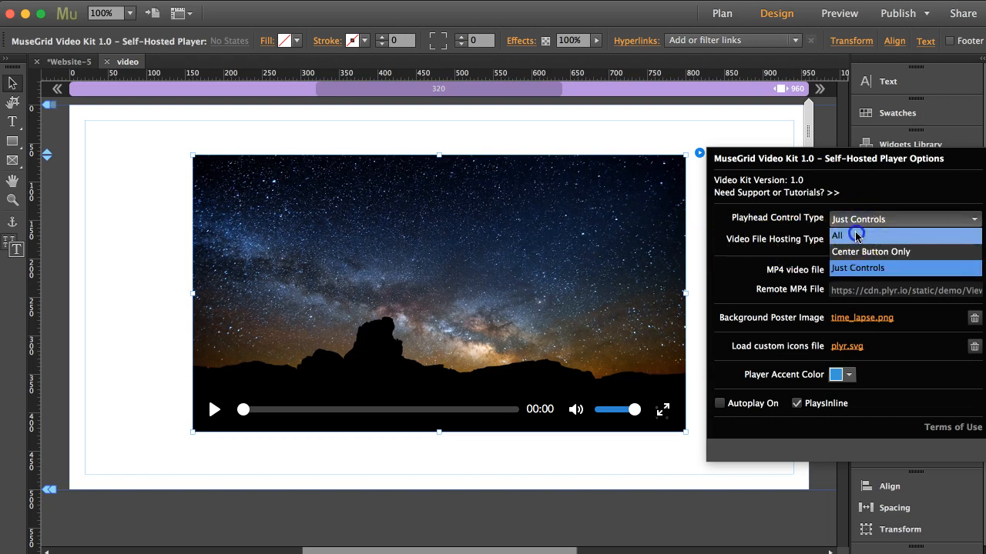
left_click(855, 235)
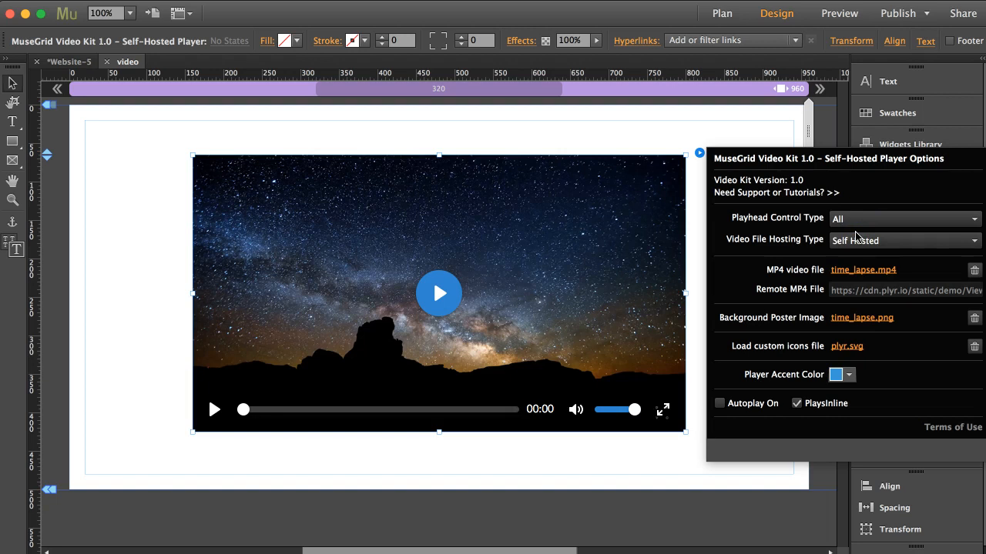
- Try the Remote Hosted video file hosting type with its remote MP4 address field, and restore Self Hosted
left_click(885, 244)
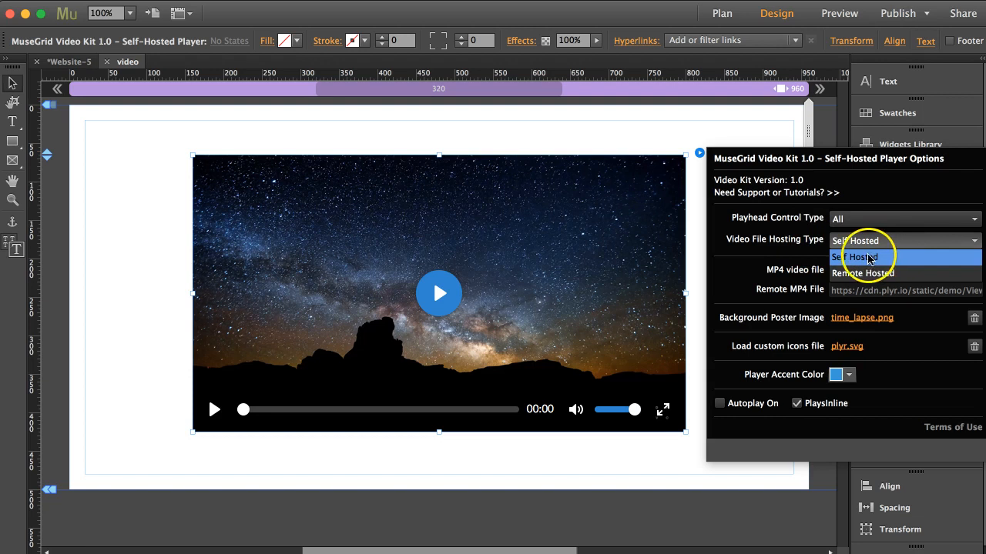
left_click(850, 257)
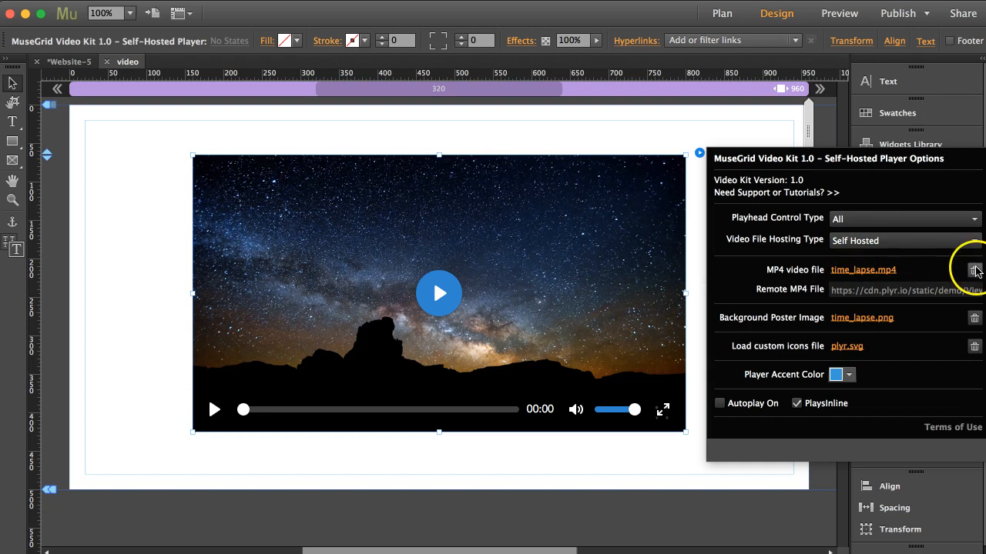
left_click(849, 242)
left_click(887, 272)
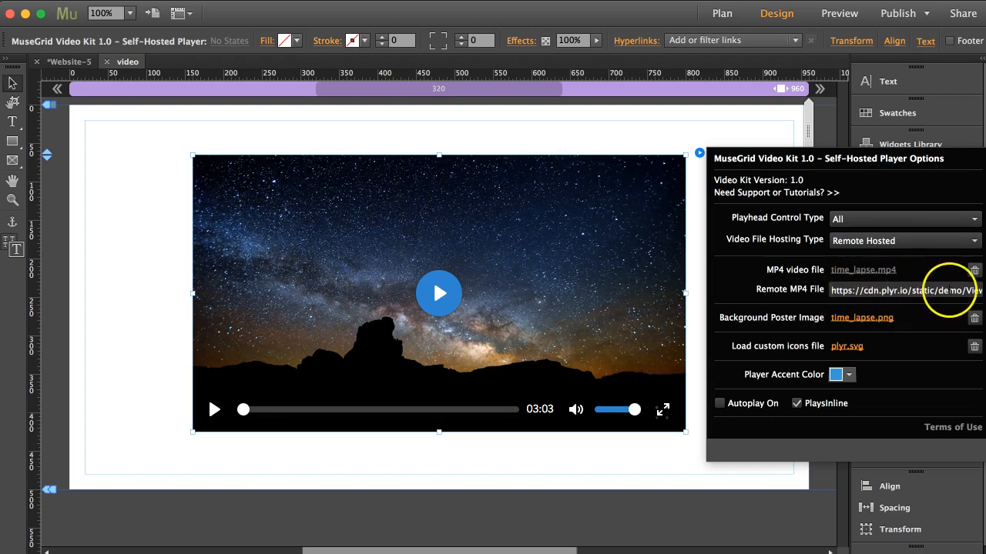
left_click(950, 290)
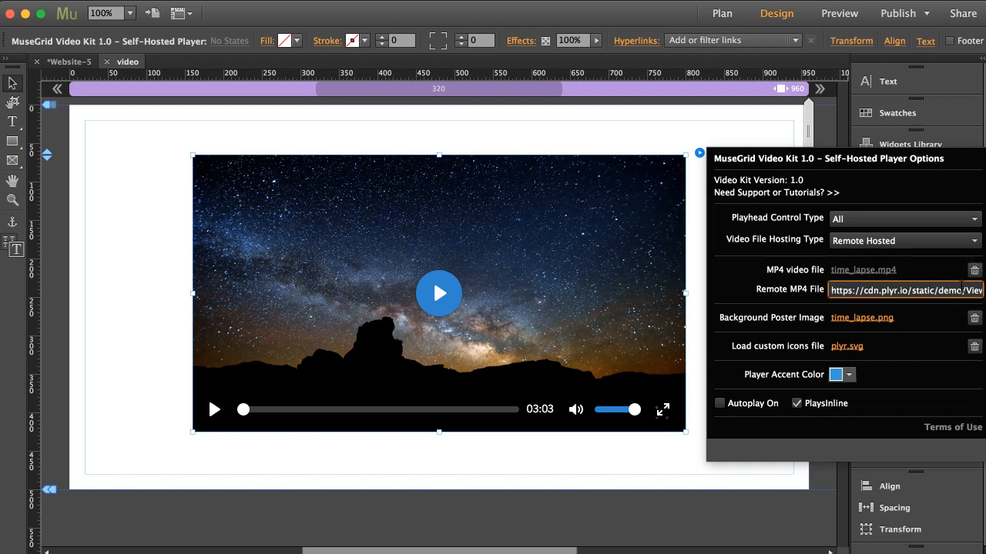
left_click(924, 240)
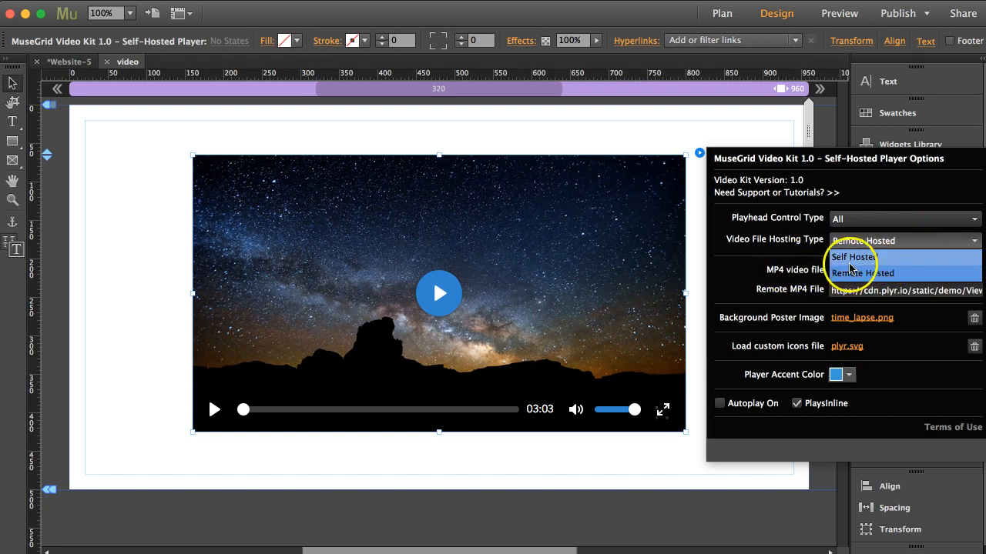
left_click(847, 259)
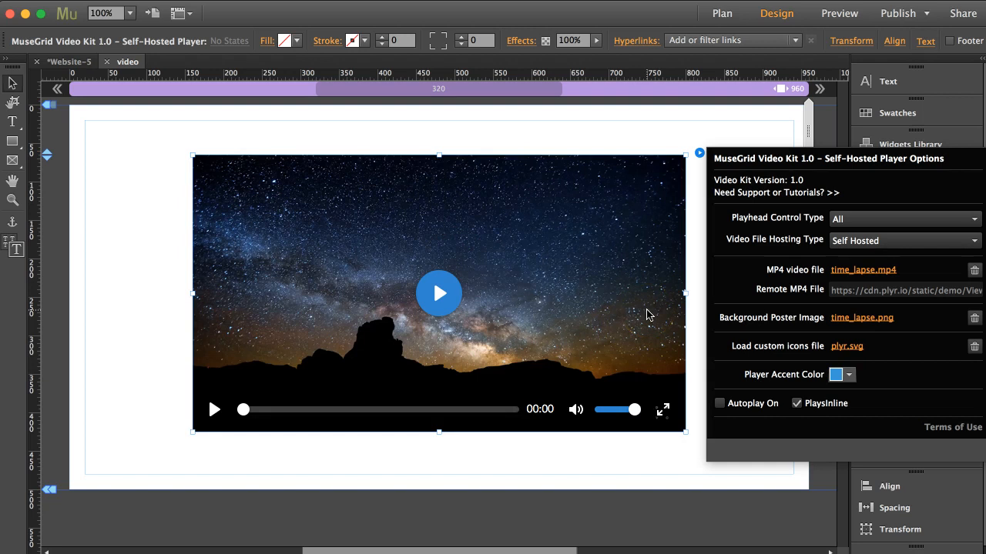
- Browse for the MP4 video file in the desktop folder Video Kit 1.0, subfolder _sample_files, and cancel the file selection
left_click(875, 273)
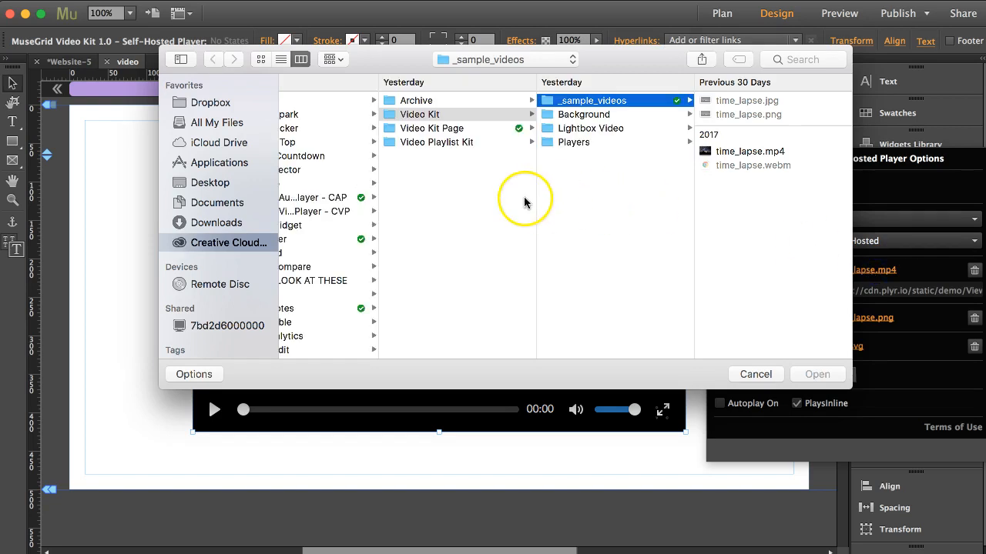
left_click(220, 182)
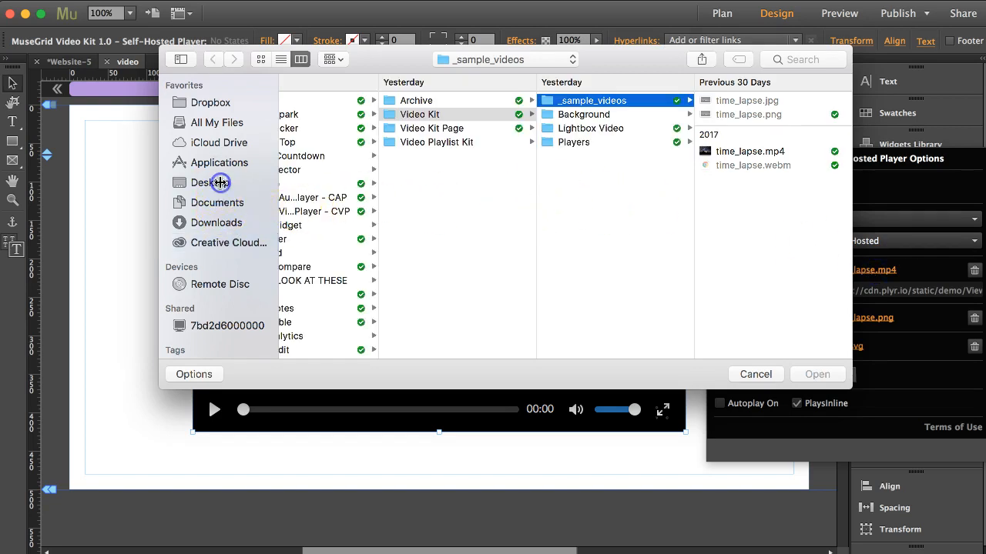
left_click(331, 102)
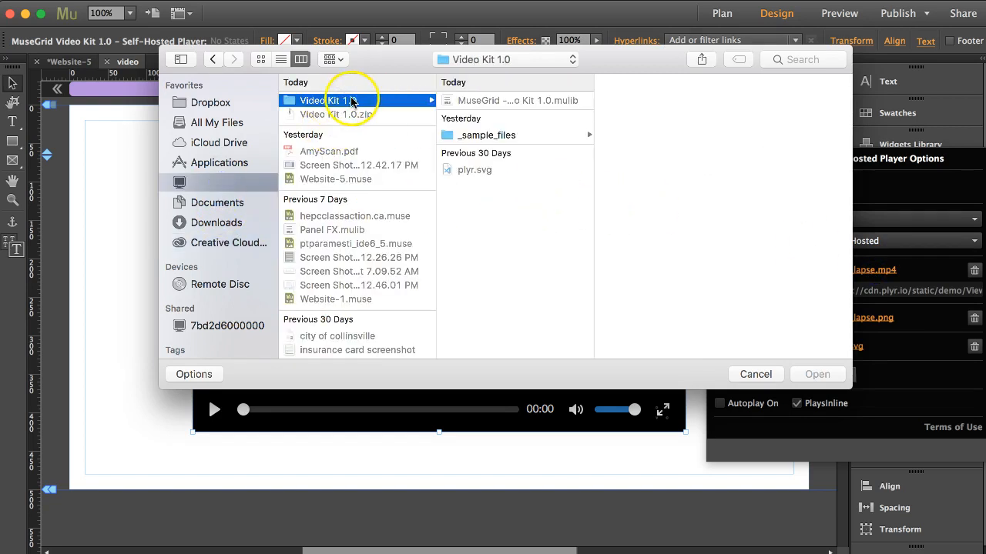
left_click(479, 136)
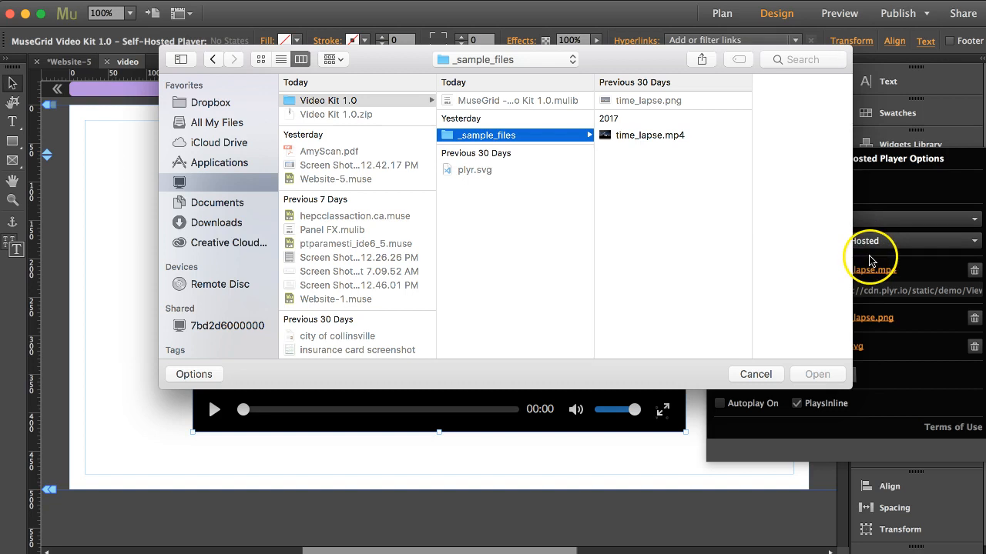
left_click(749, 373)
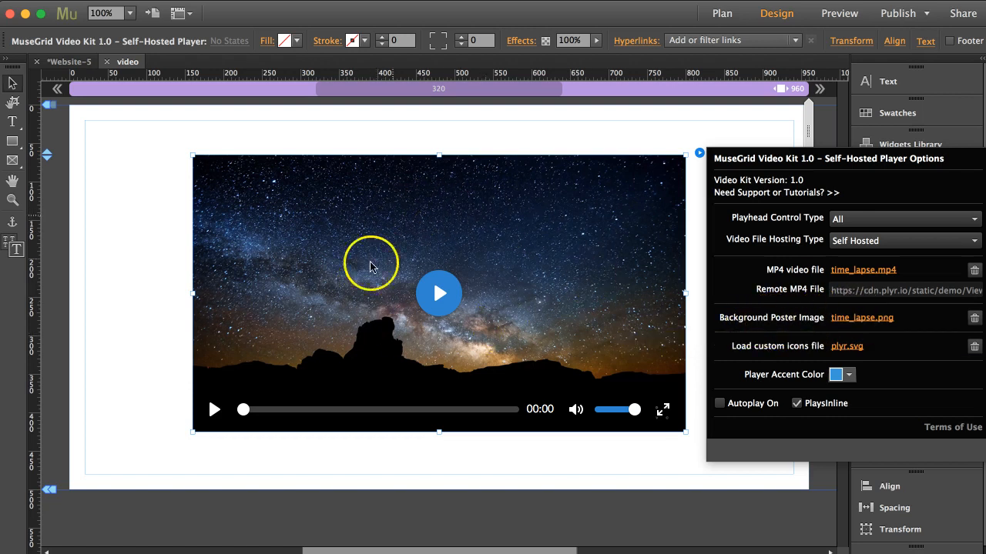
left_click(387, 222)
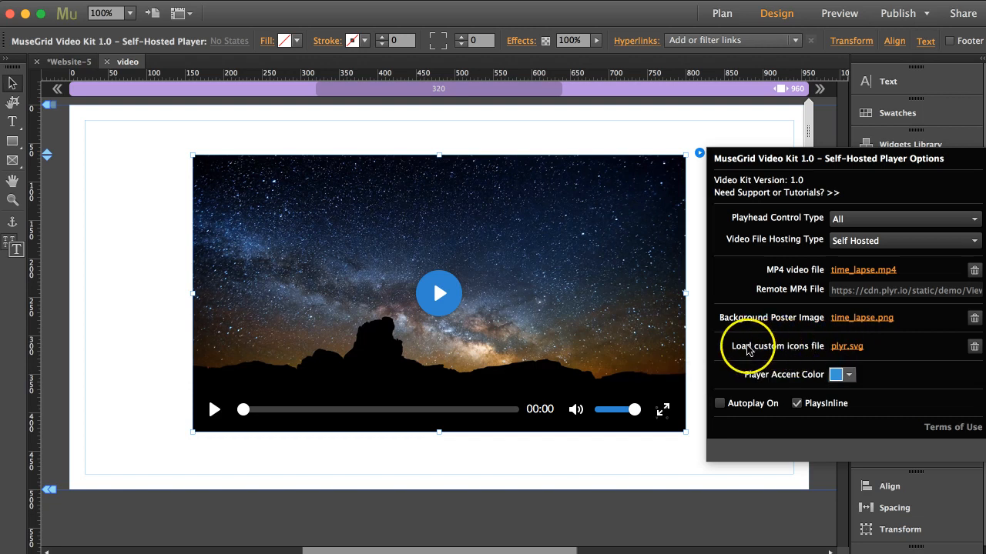
- Browse for the custom icons file plyr.svg in the desktop folder Video Kit 1.0 and cancel the file selection
left_click(846, 348)
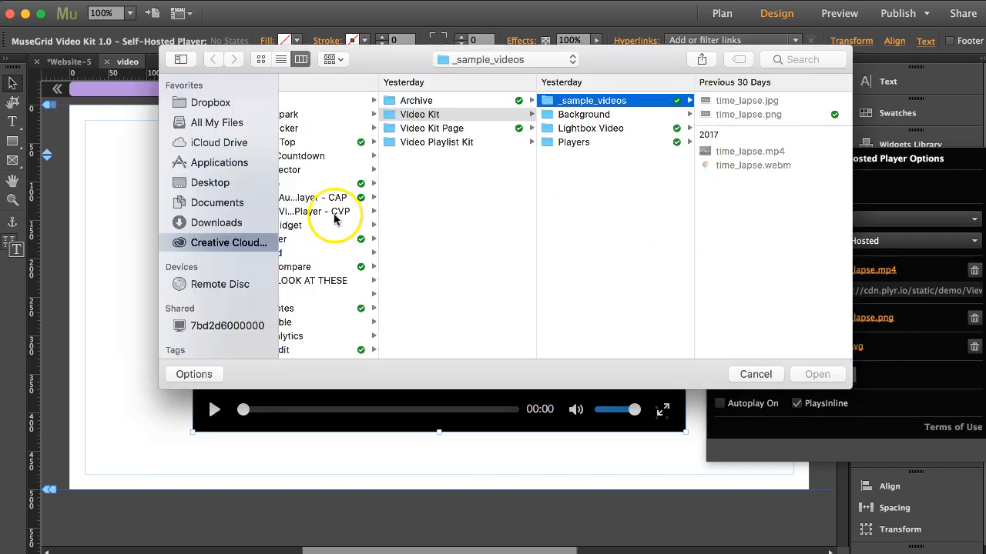
left_click(214, 182)
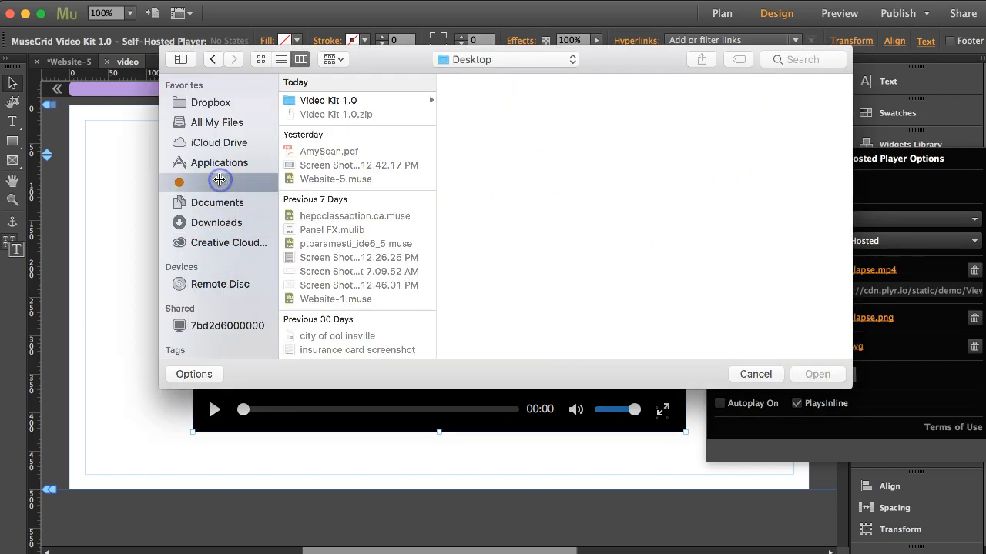
left_click(331, 101)
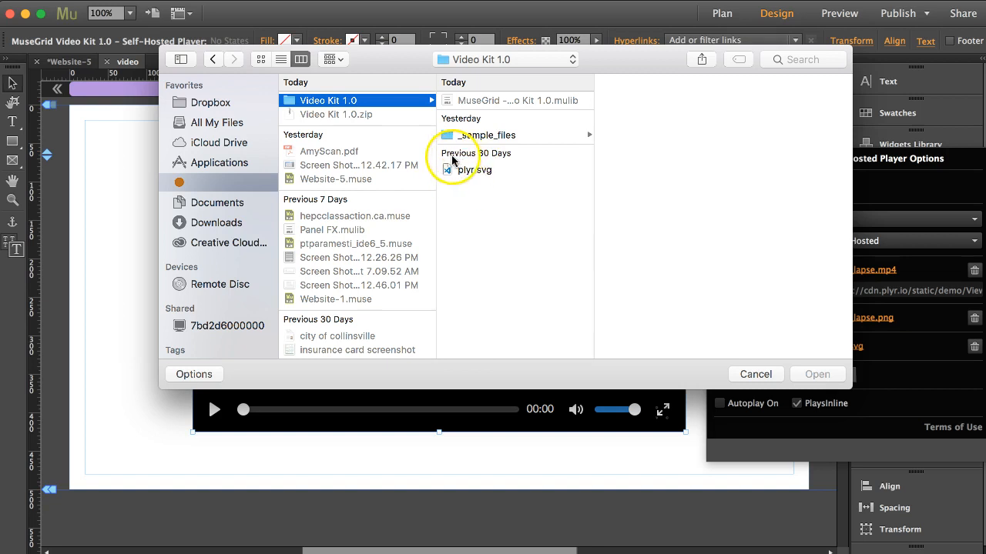
left_click(746, 377)
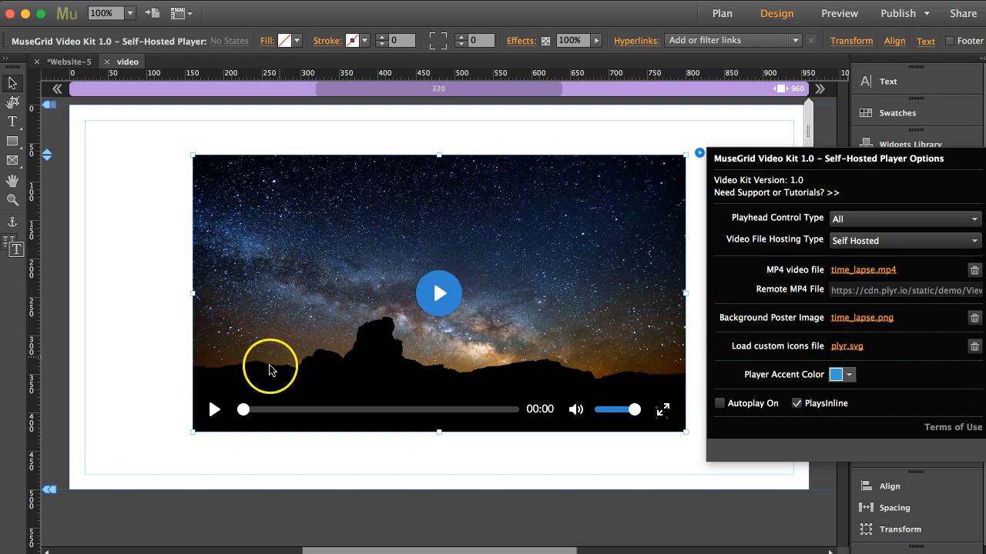
left_click(504, 390)
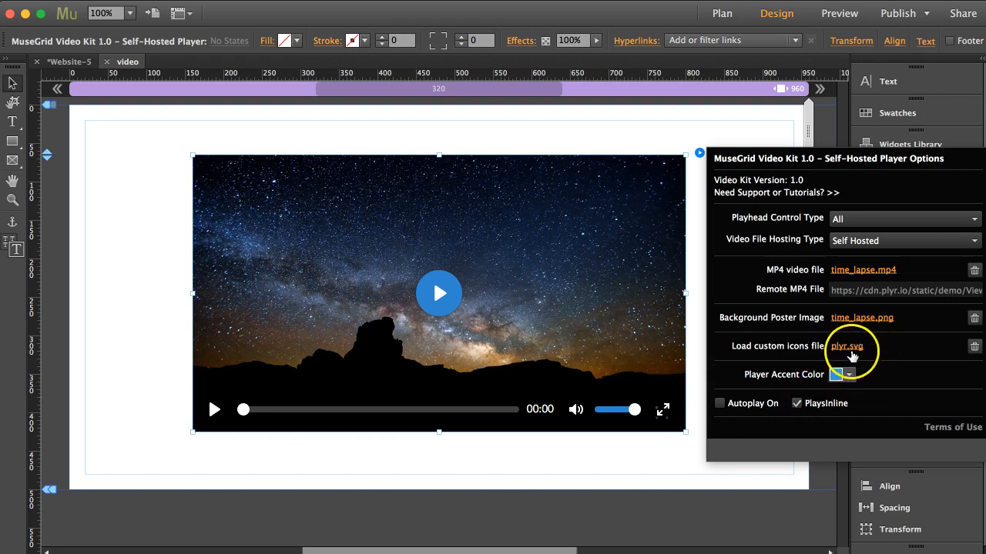
left_click(897, 356)
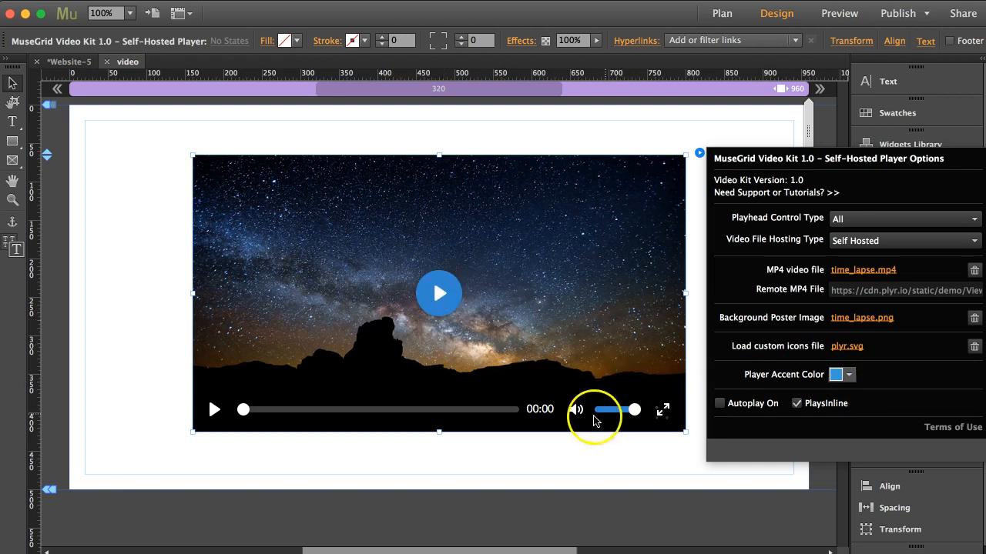
- Set the player accent color to red (255, 0, 0) and close the player options
left_click(846, 377)
left_click(823, 421)
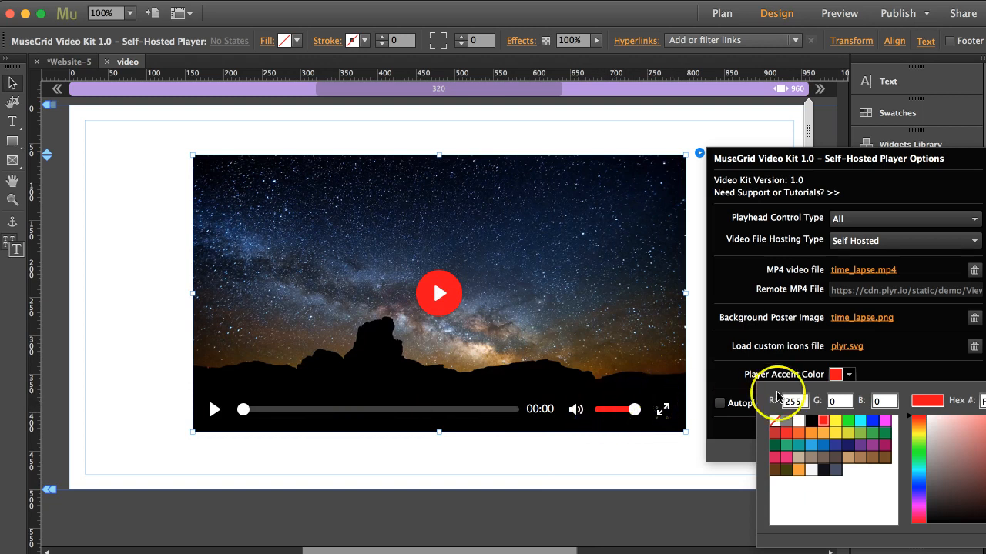
left_click(850, 376)
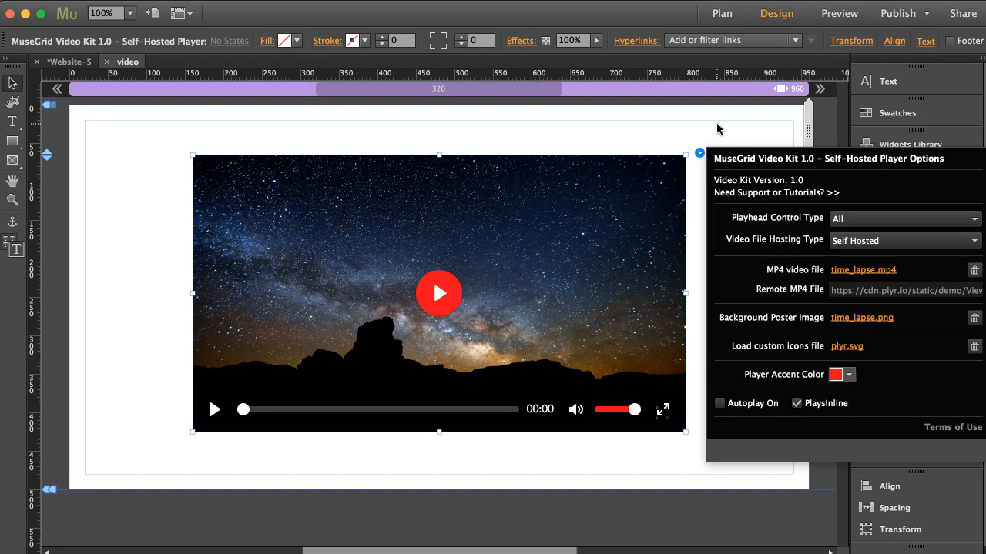
left_click(670, 116)
- Preview the page in the Chrome browser and play the video in the player
key("super+shift+e")
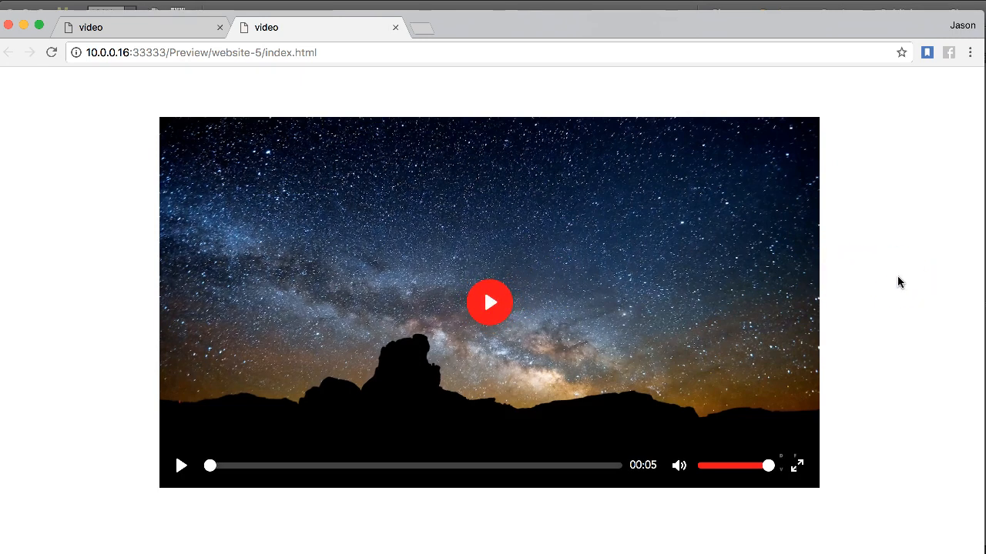
left_click_drag(984, 202, 980, 105)
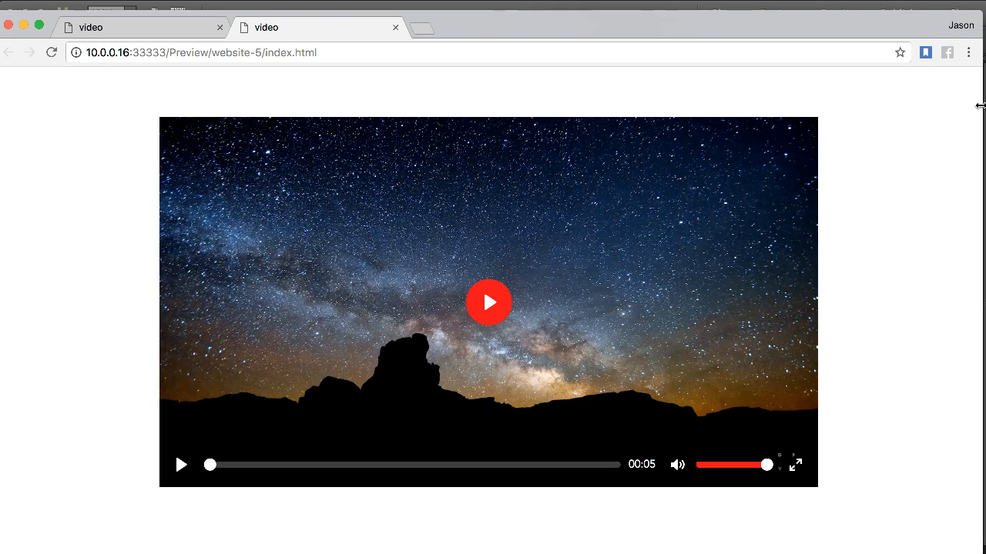
left_click(522, 325)
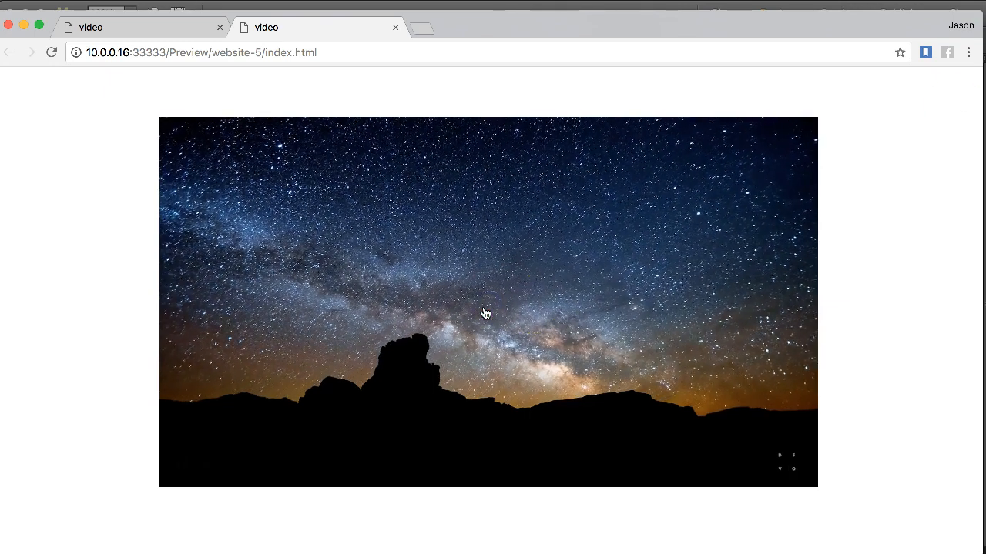
left_click(946, 219)
left_click_drag(975, 198, 982, 144)
left_click(661, 198)
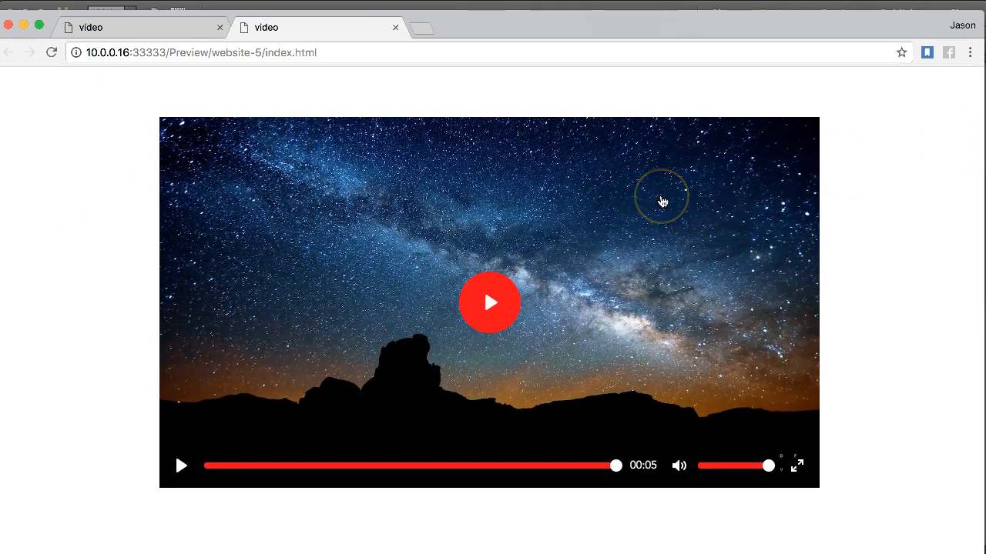